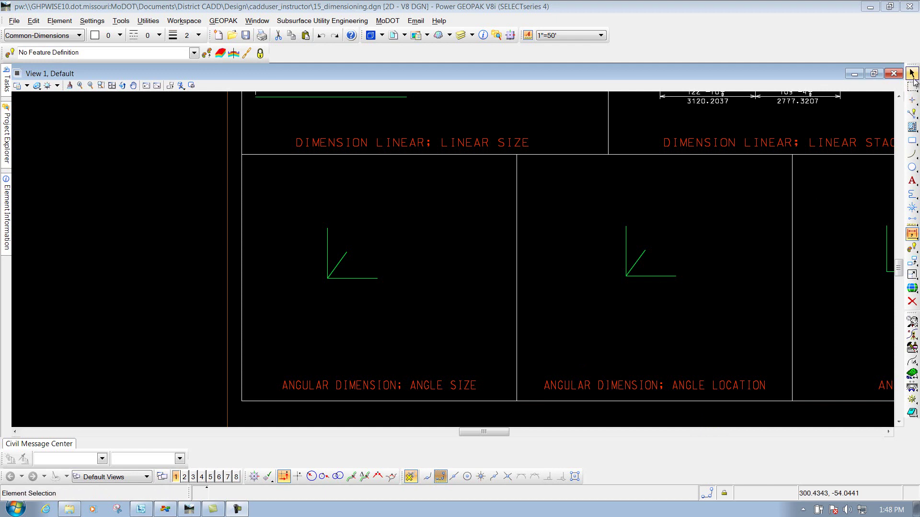
Activate the Dimension - Small annotation style and start the Dimension Angular tool.
left_click(912, 235)
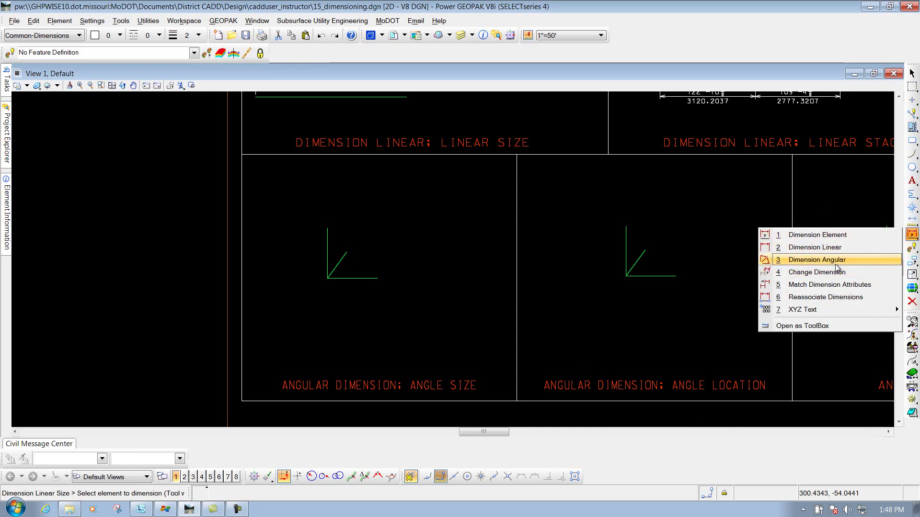
left_click(858, 176)
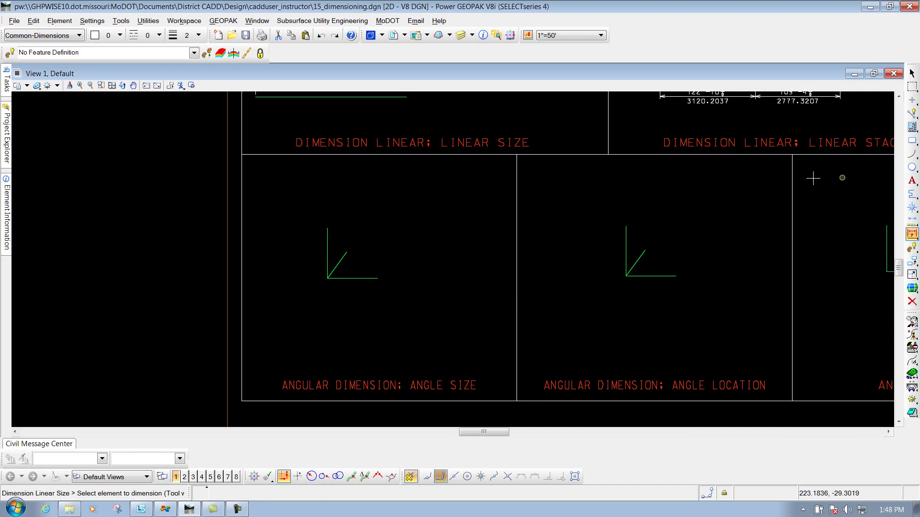
mouse_move(8, 85)
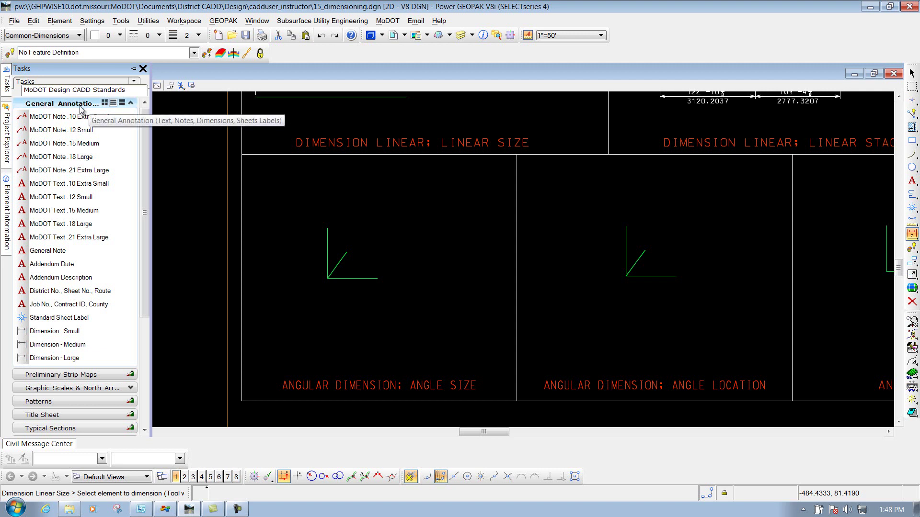
left_click(59, 332)
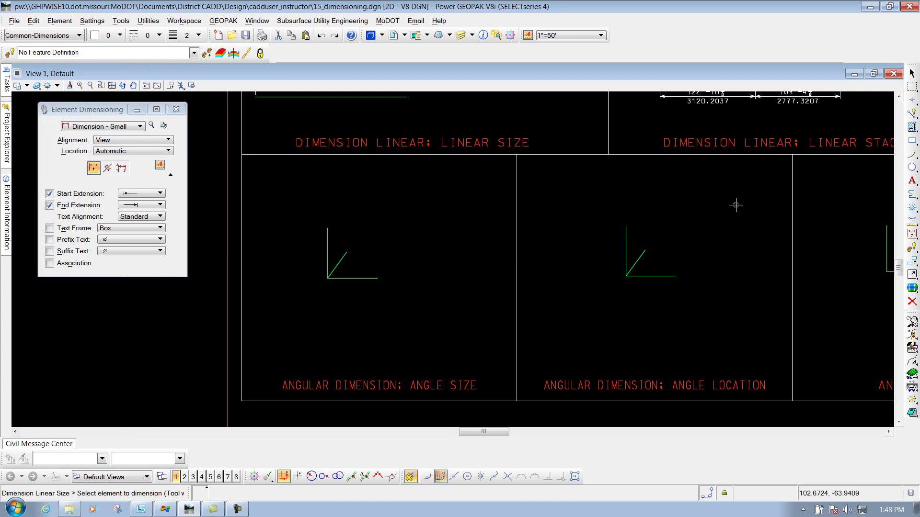
left_click(912, 234)
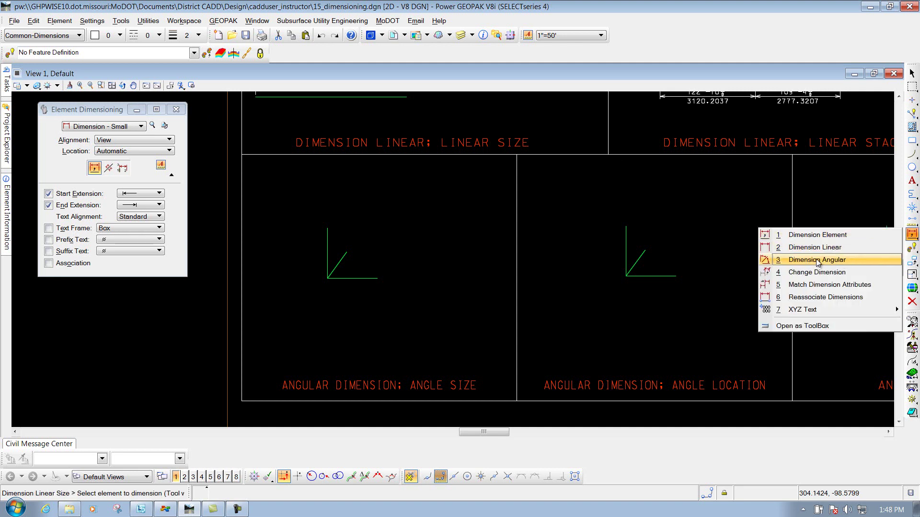
left_click(815, 259)
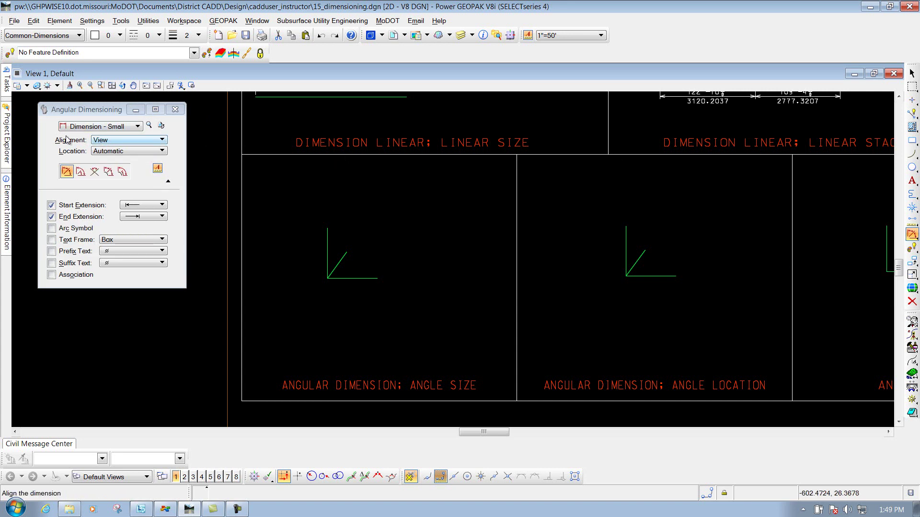
Set the angular dimension's alignment to View and its location to Automatic.
left_click(125, 143)
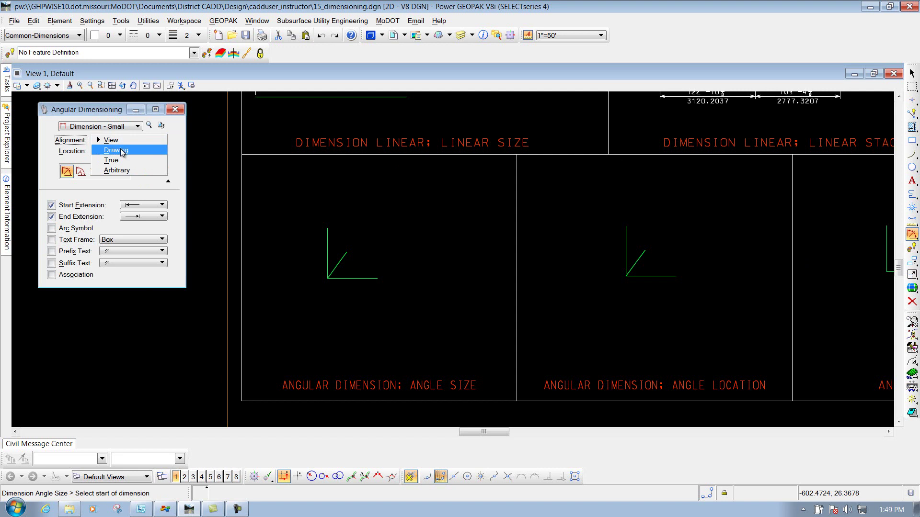
left_click(97, 138)
left_click(97, 147)
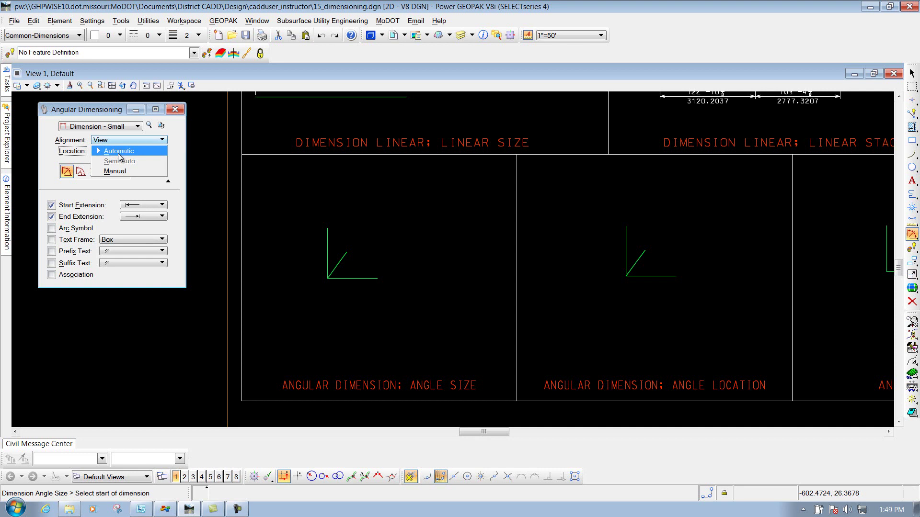
left_click(118, 154)
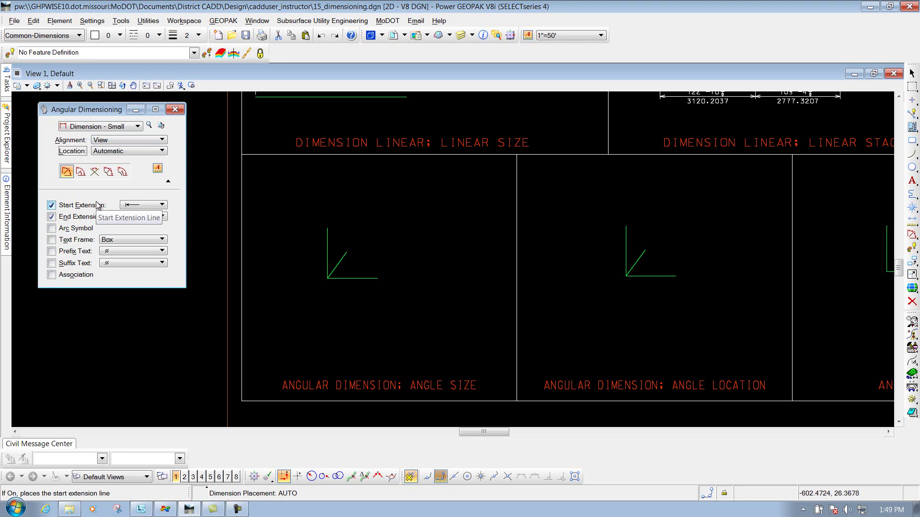
left_click(168, 181)
left_click(170, 182)
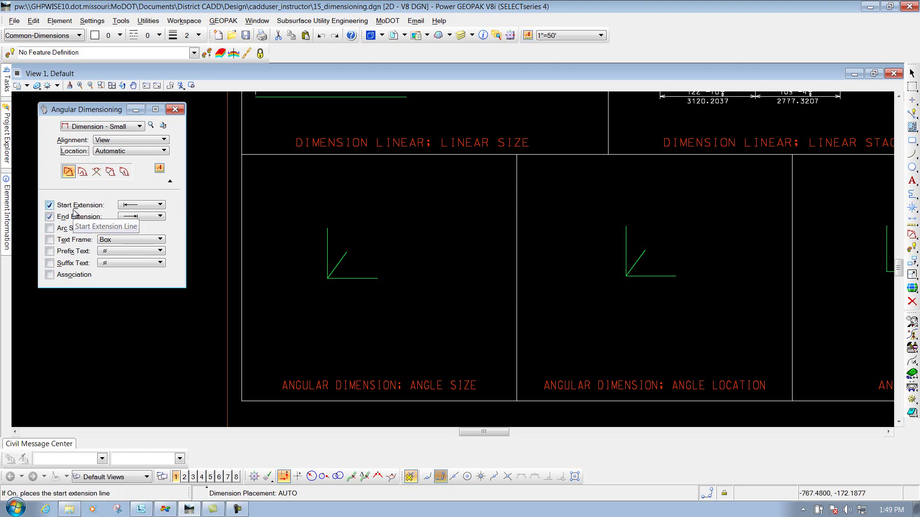
Using Angle Size, dimension the angles from the horizontal line to the diagonal and on to the vertical line in the Angle Size cell.
left_click(69, 173)
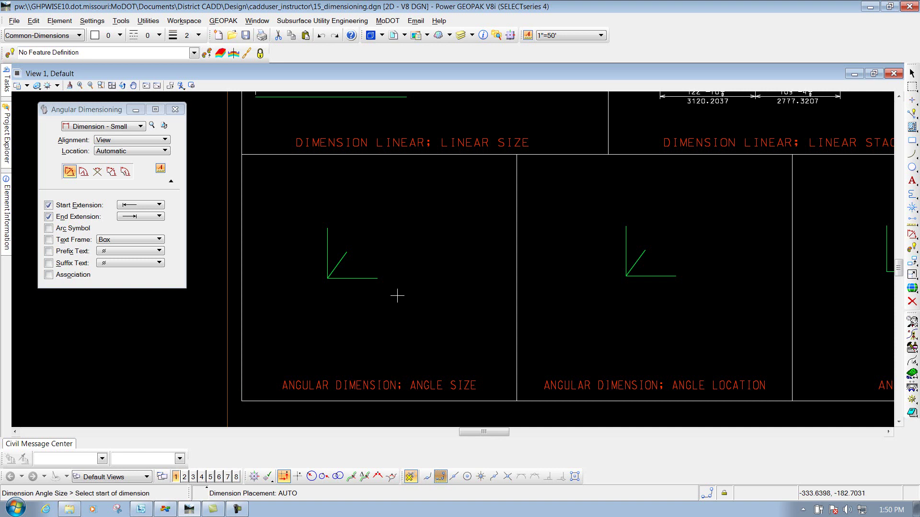
left_click(378, 278)
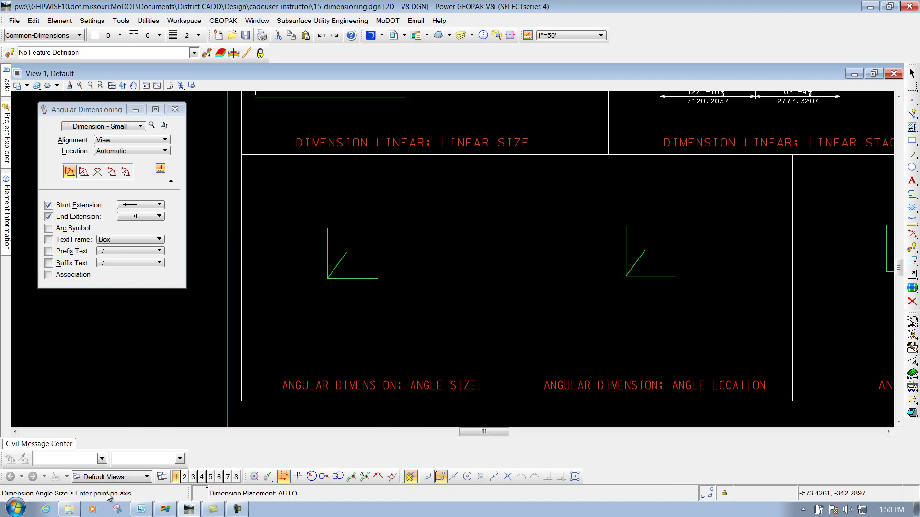
left_click(327, 278)
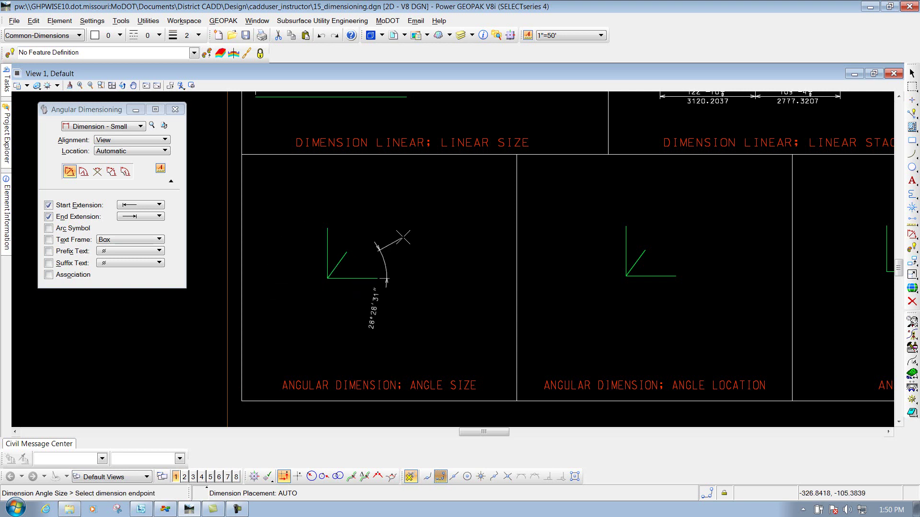
left_click(347, 252)
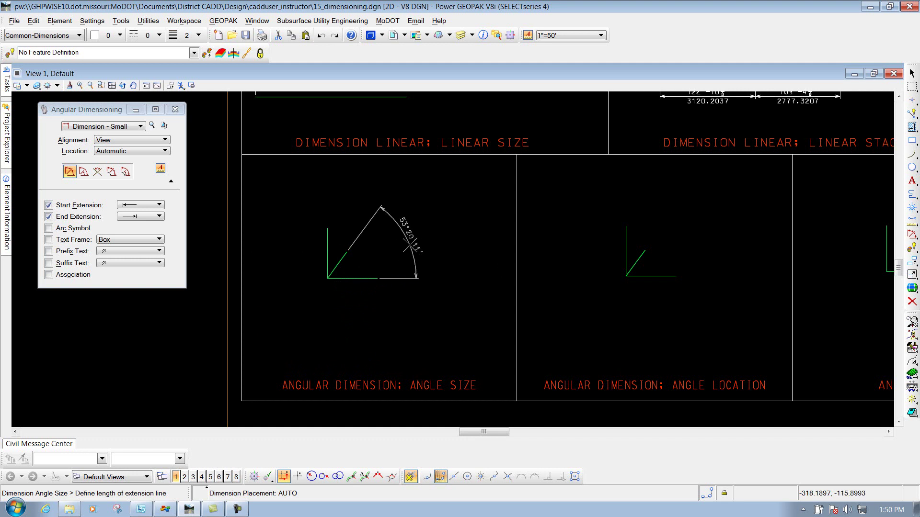
left_click(404, 249)
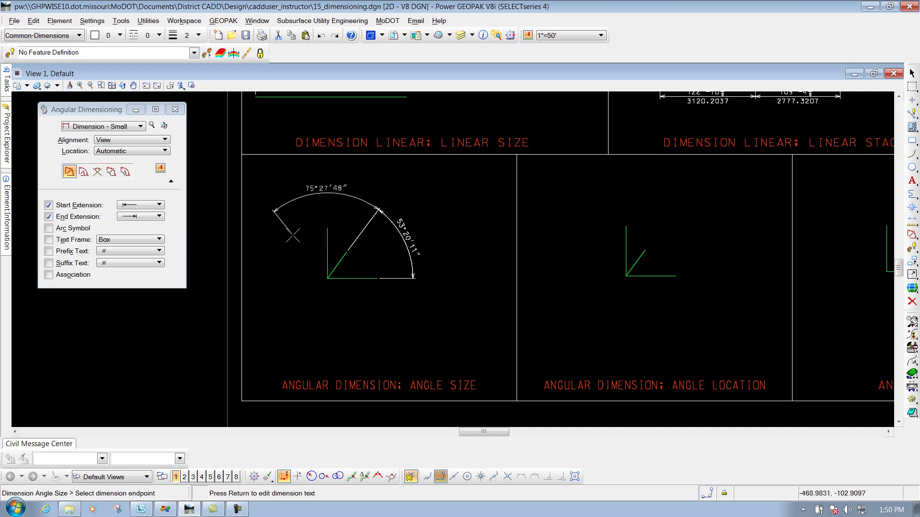
left_click(343, 253)
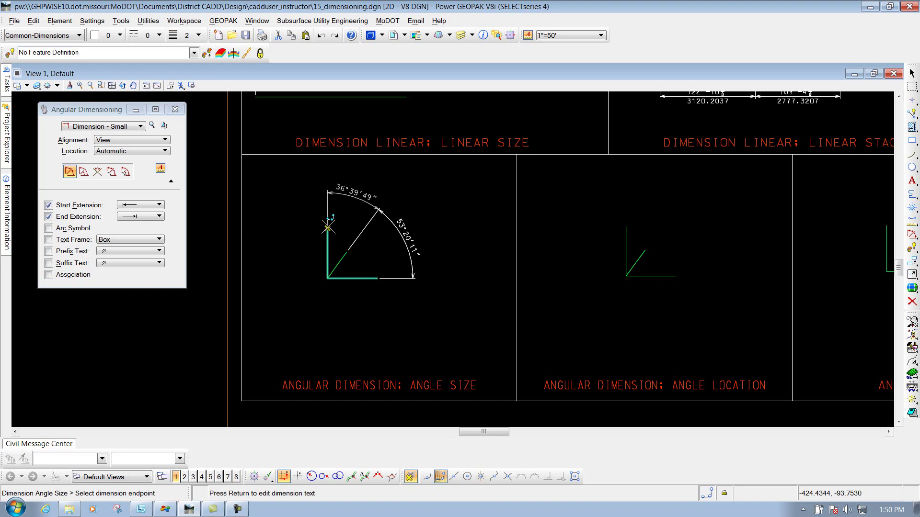
left_click(327, 229)
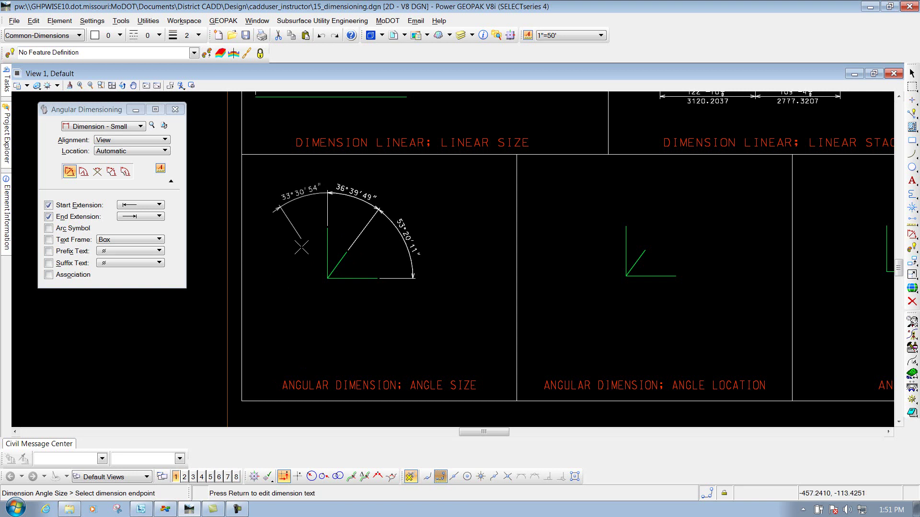
right_click(303, 249)
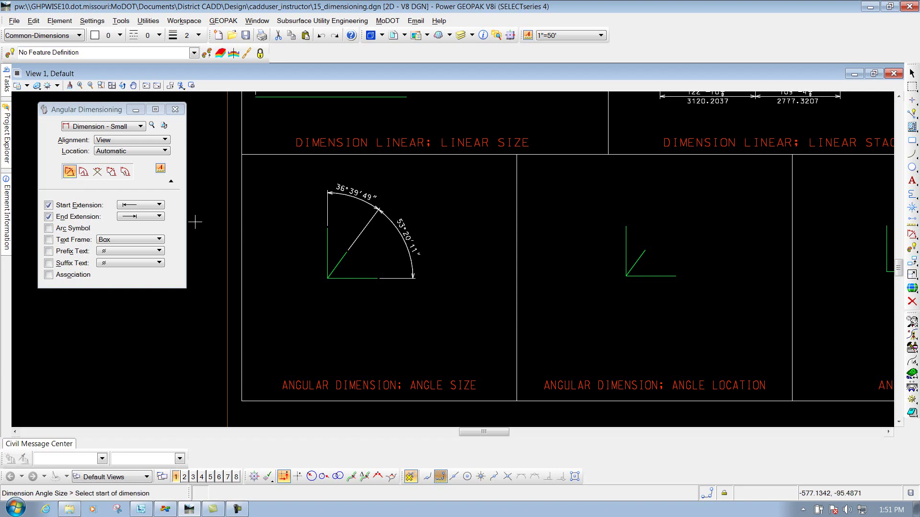
Using Angle Location, dimension the diagonal and the vertical line, both from the horizontal line, in the Angle Location cell.
left_click(83, 171)
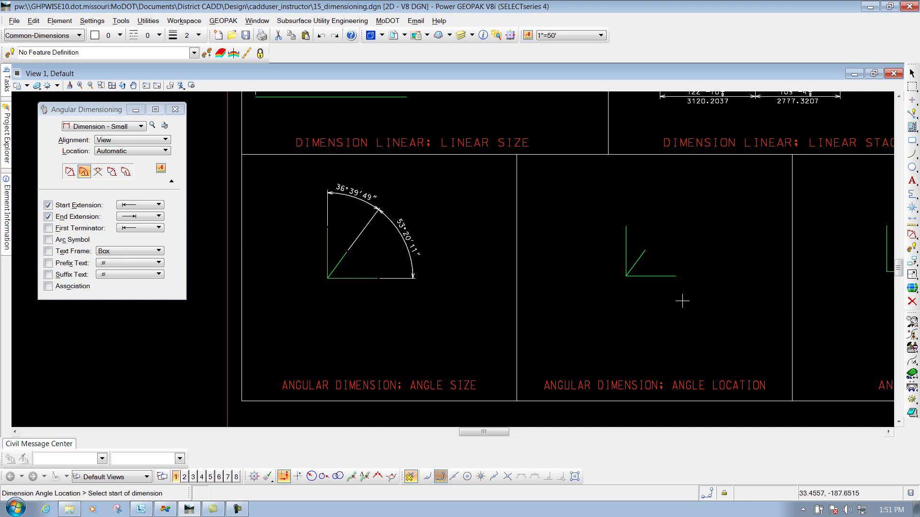
left_click(676, 276)
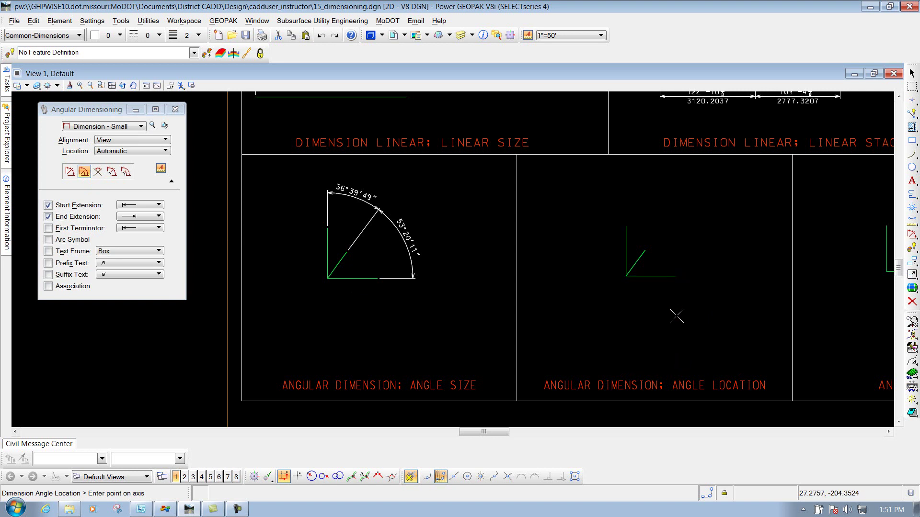
left_click(625, 276)
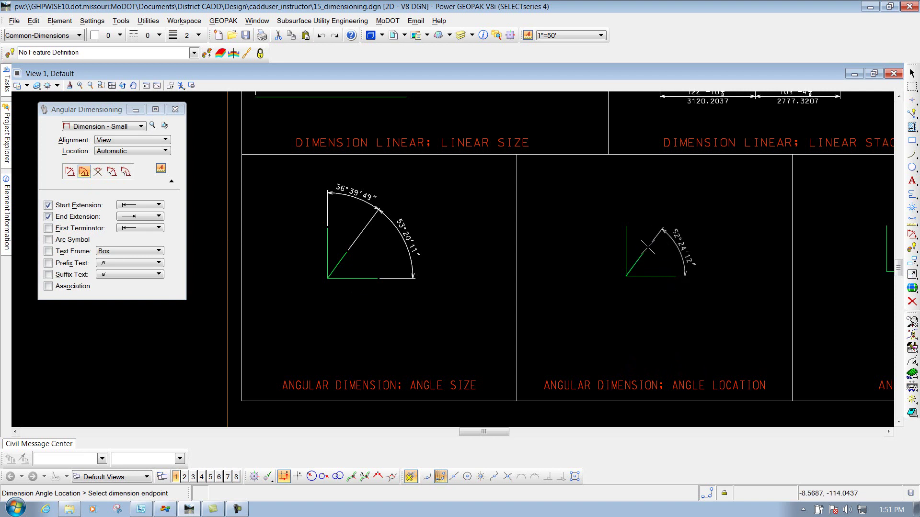
left_click(645, 249)
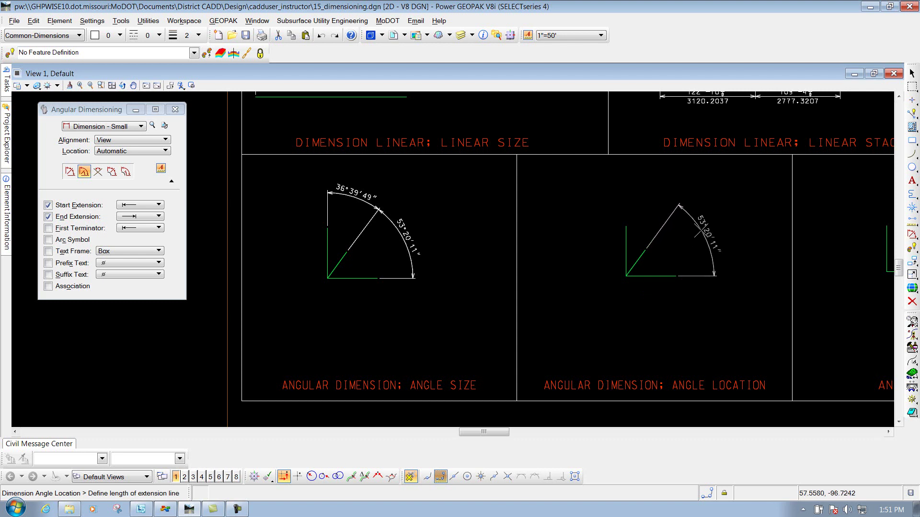
left_click(694, 232)
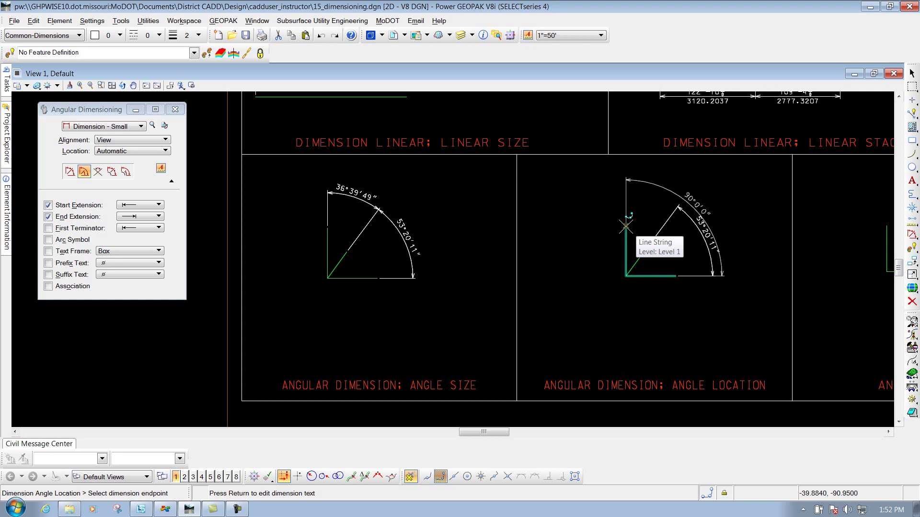
left_click(626, 226)
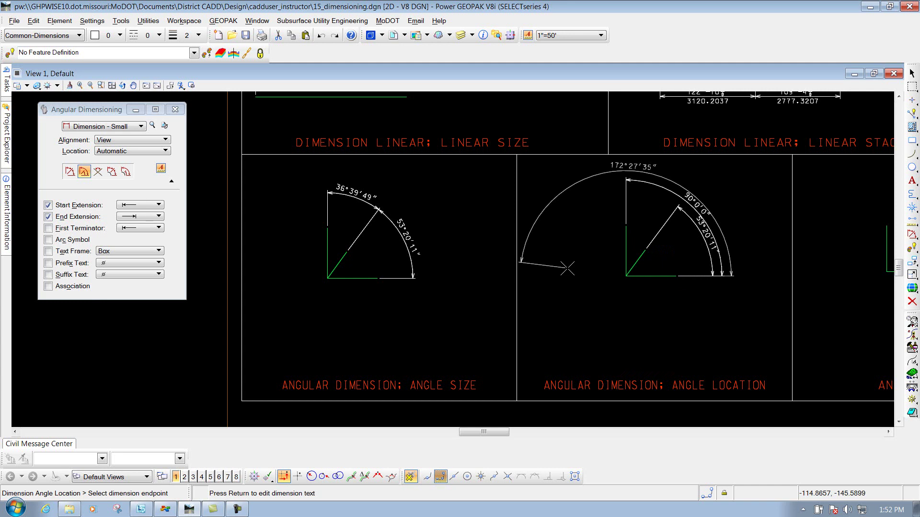
right_click(575, 251)
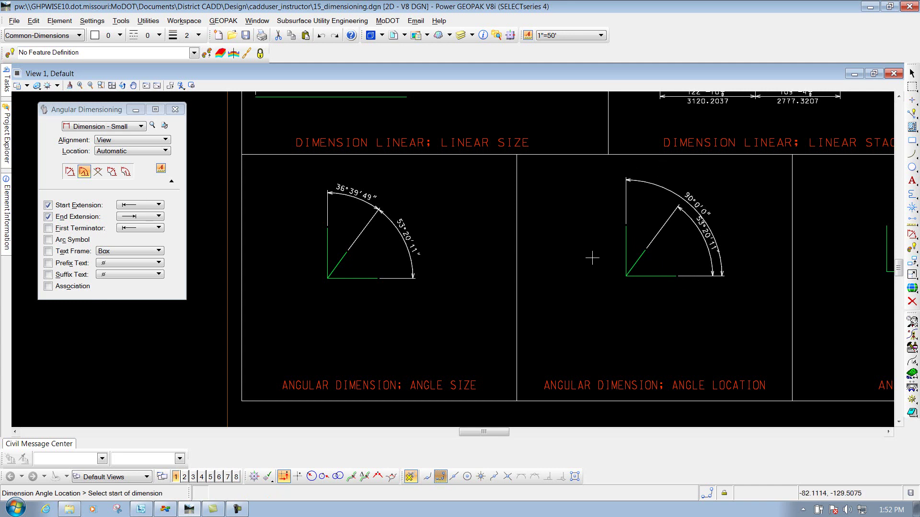
Using Angle Between Lines, dimension the corner between the vertical and horizontal lines in the Angle Between cell, placing the arc inside it.
left_click(888, 432)
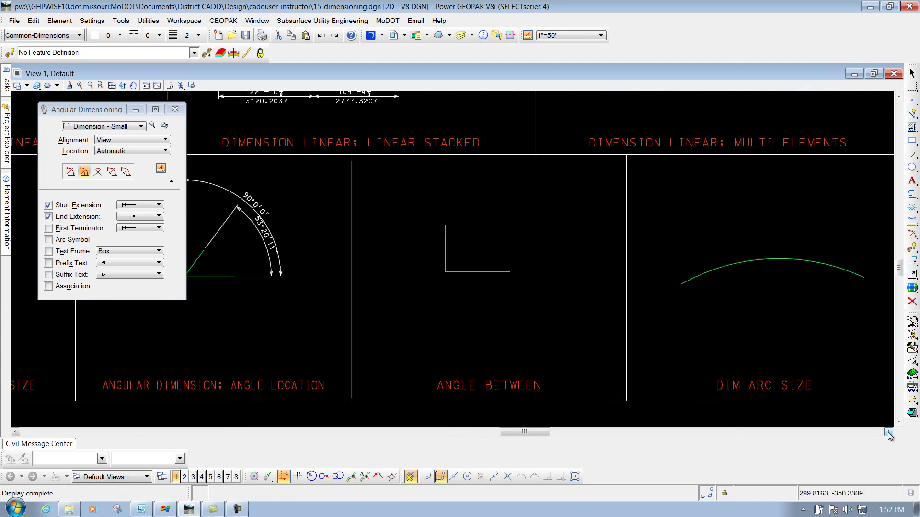
left_click(98, 172)
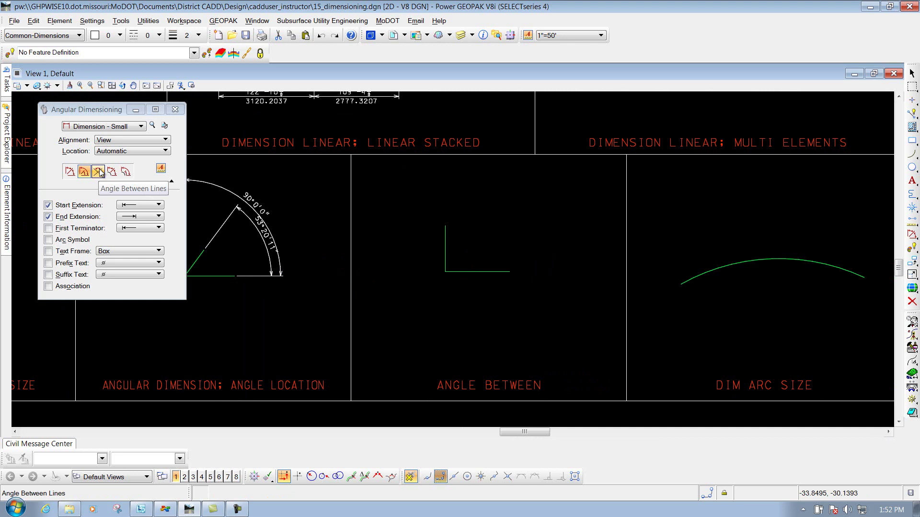
left_click(98, 172)
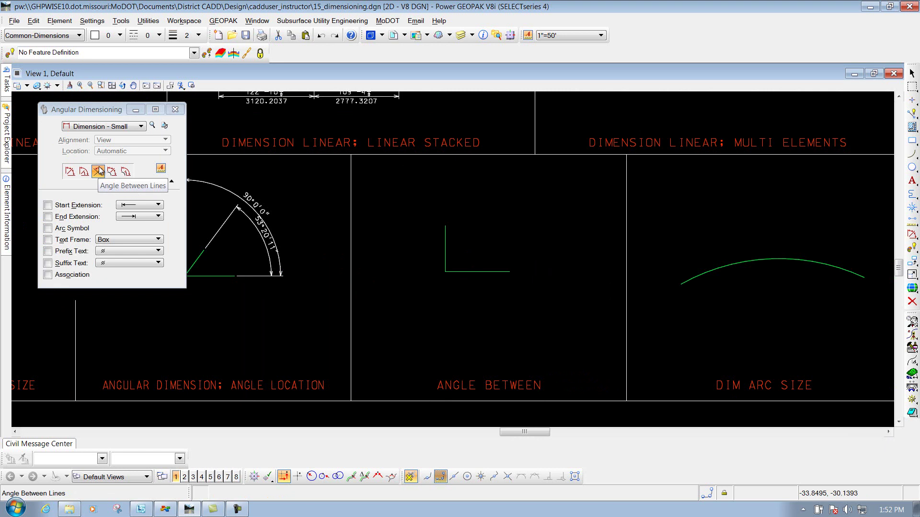
left_click(445, 235)
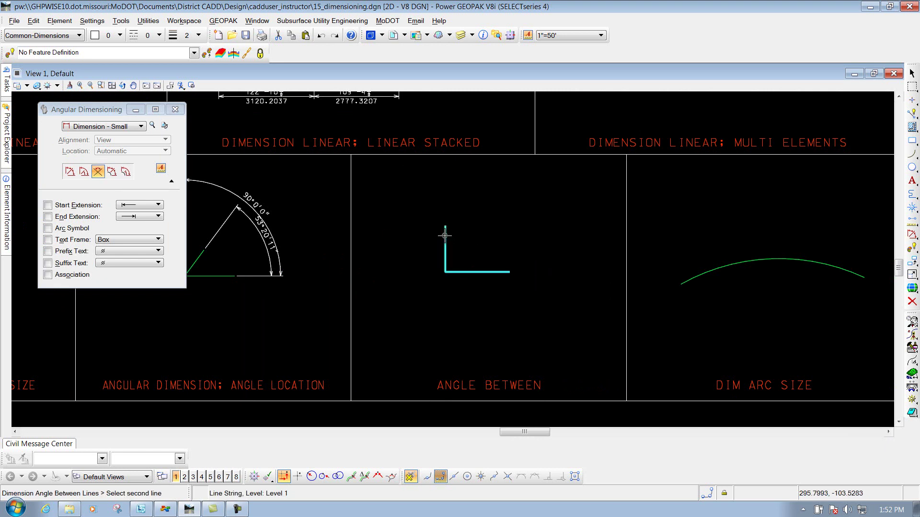
left_click(495, 271)
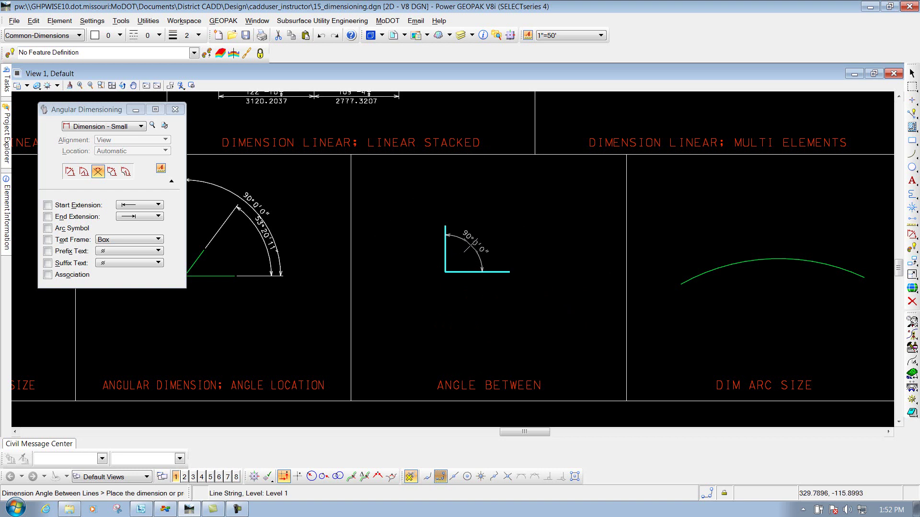
left_click(471, 244)
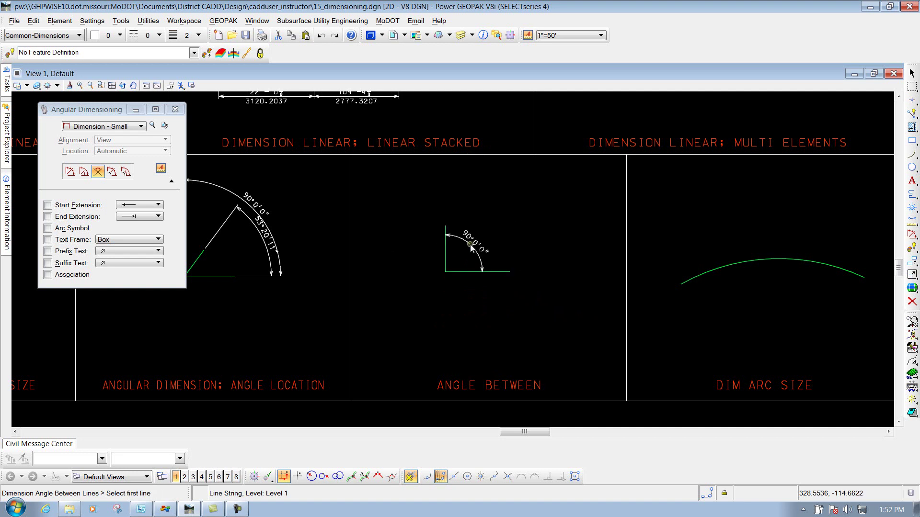
Using Angle Between Lines with start and end extension lines enabled, dimension the outside angle between the vertical and horizontal lines in the Angle Between cell.
left_click(445, 246)
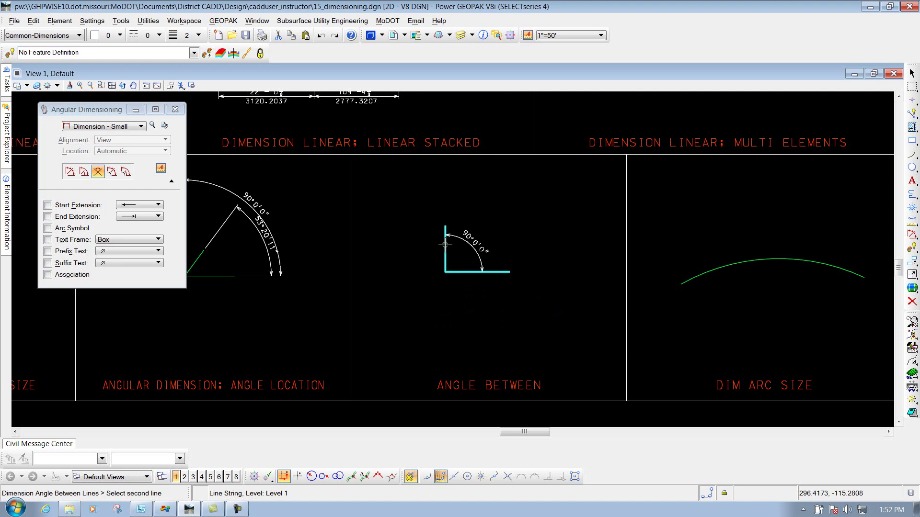
left_click(470, 272)
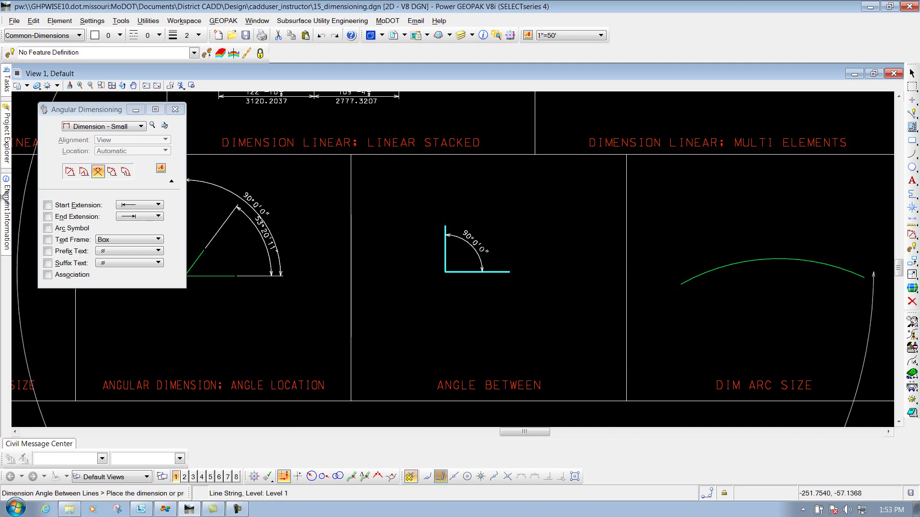
left_click(48, 205)
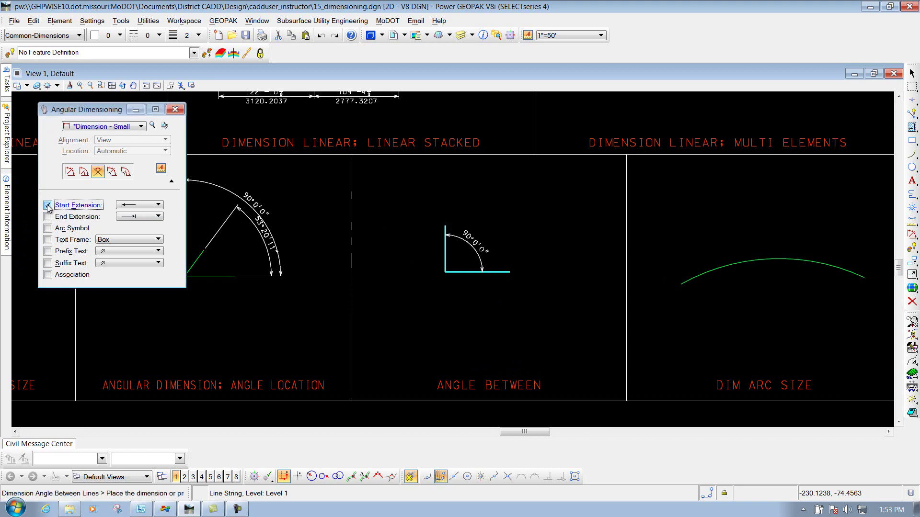
left_click(48, 217)
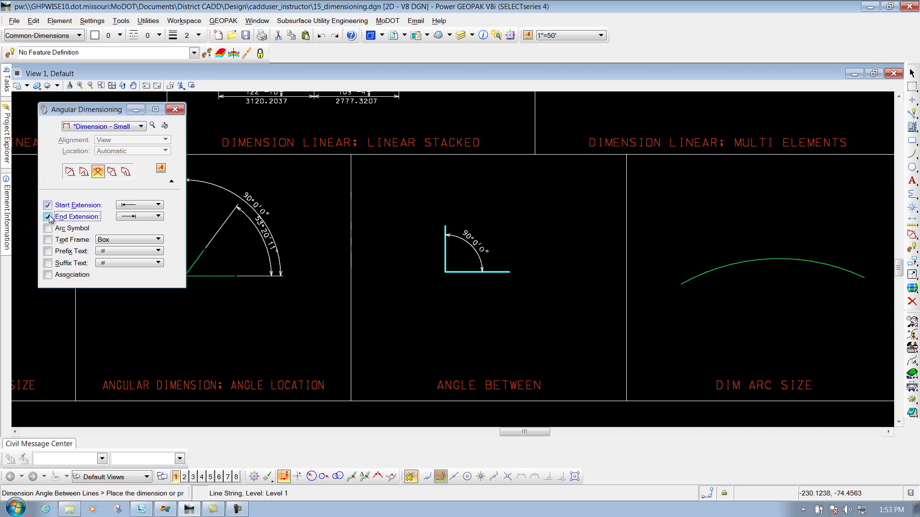
left_click(383, 322)
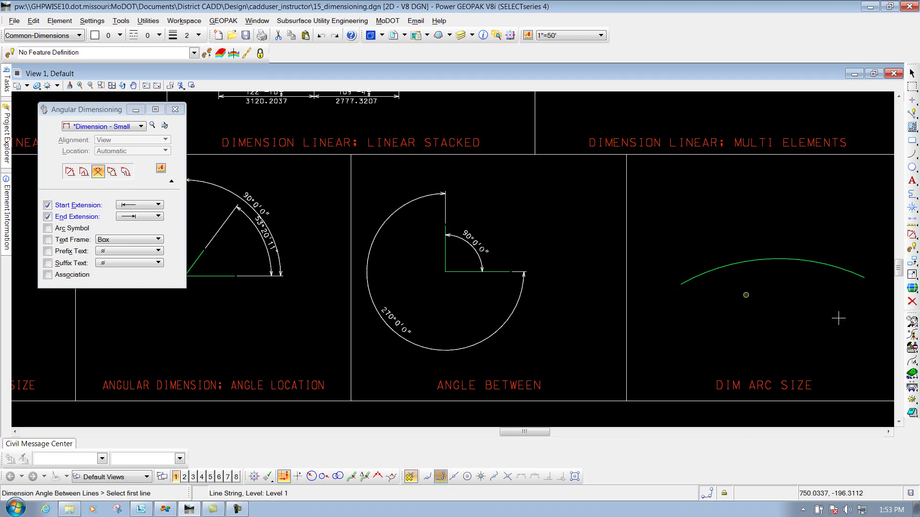
Using Arc Size, dimension the whole arc in the Dim Arc Size cell from its right end to its left end, and undo that dimension.
left_click(888, 432)
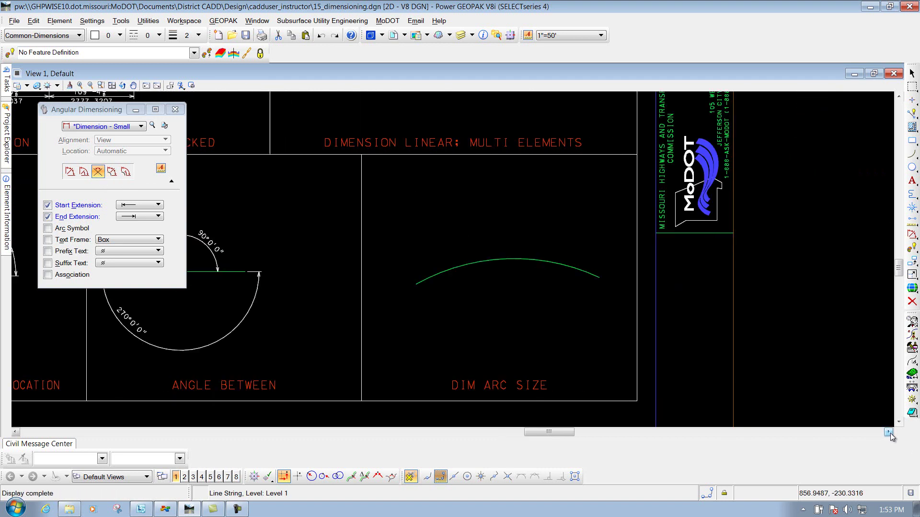
left_click(112, 171)
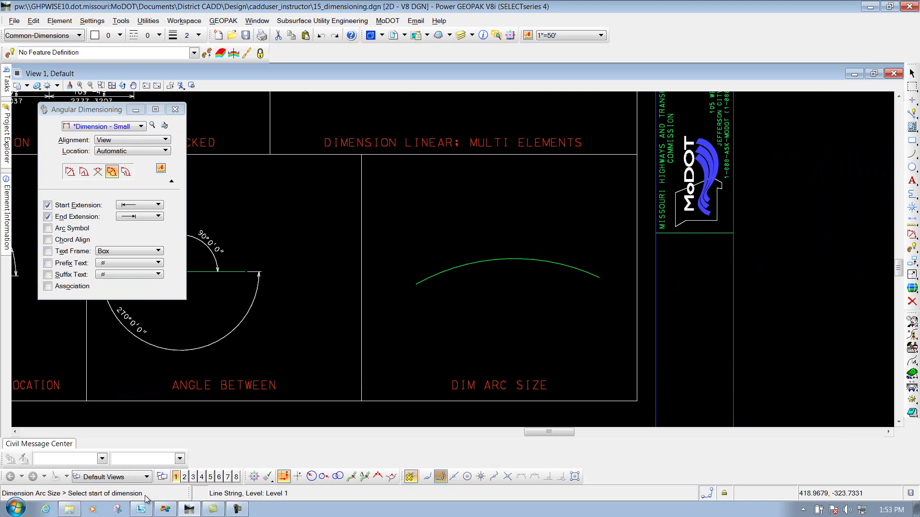
left_click(599, 277)
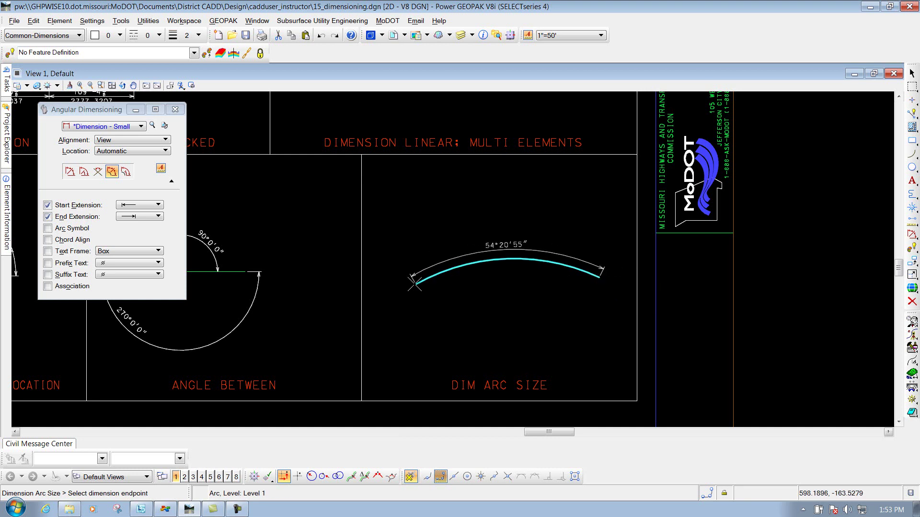
left_click(415, 289)
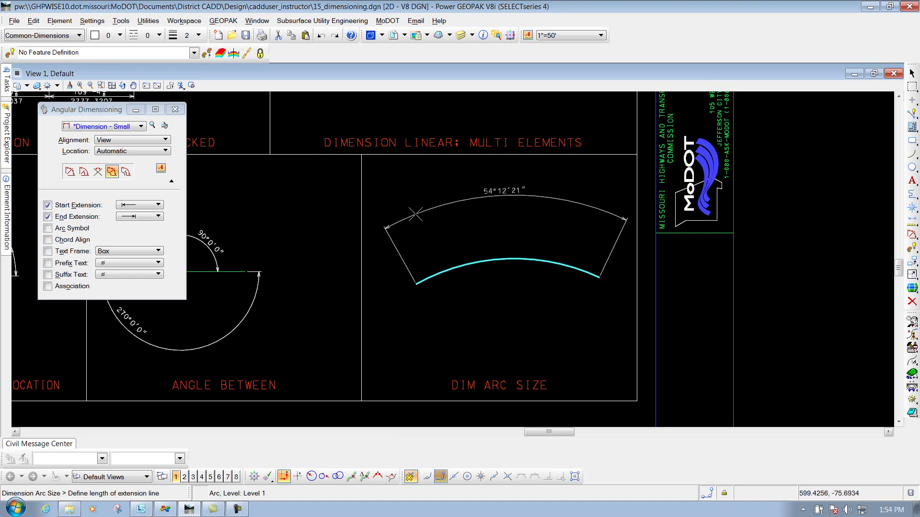
left_click(417, 214)
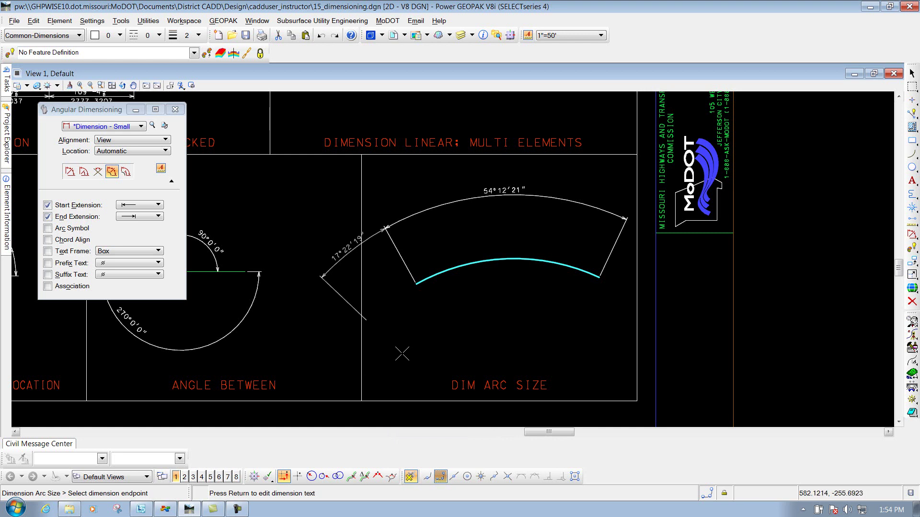
right_click(407, 353)
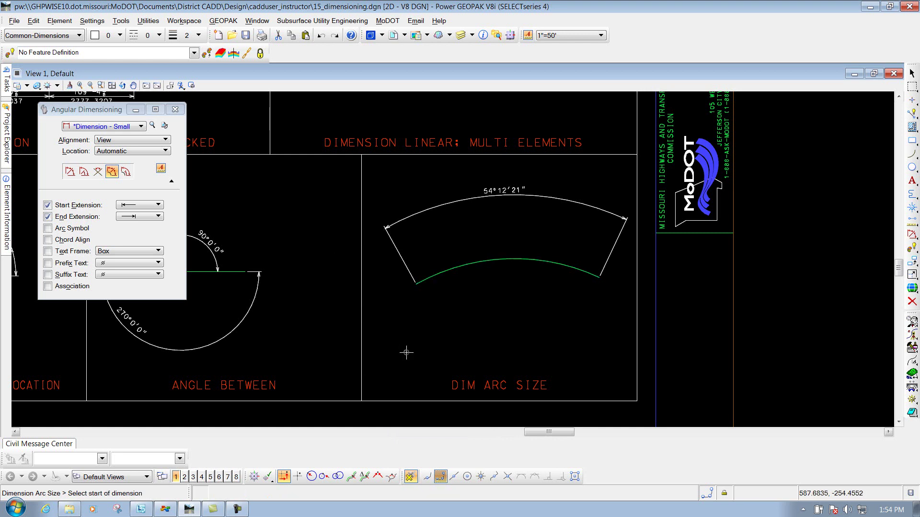
left_click(321, 36)
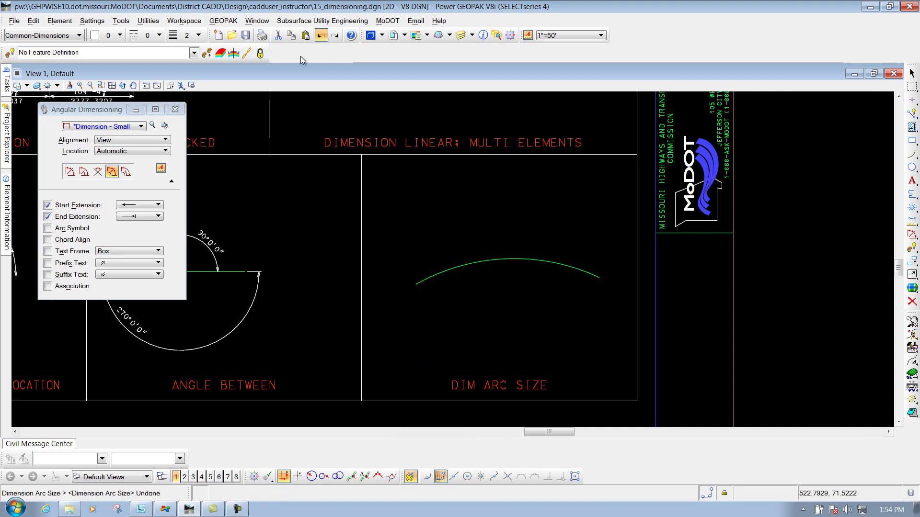
Using Arc Location, dimension the arc from its right end to its midpoint and to its left end, stacked above the arc.
left_click(126, 173)
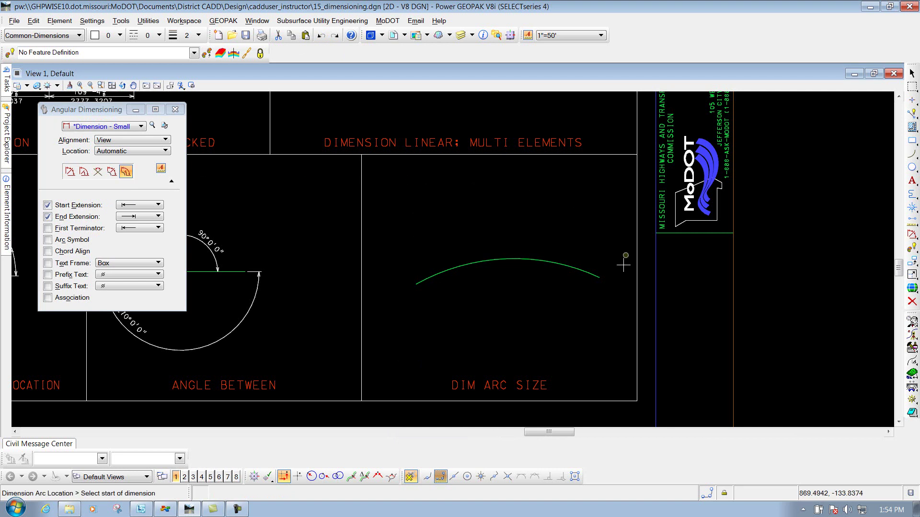
left_click(598, 276)
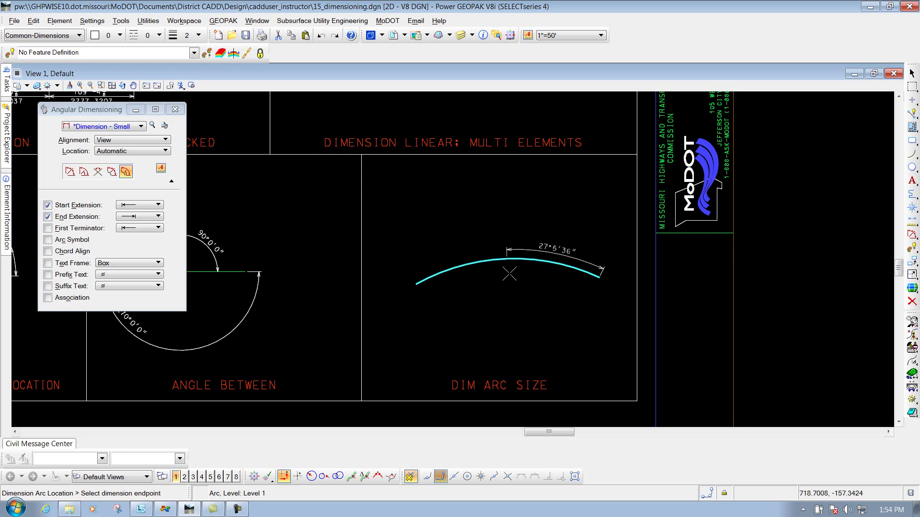
left_click(507, 260)
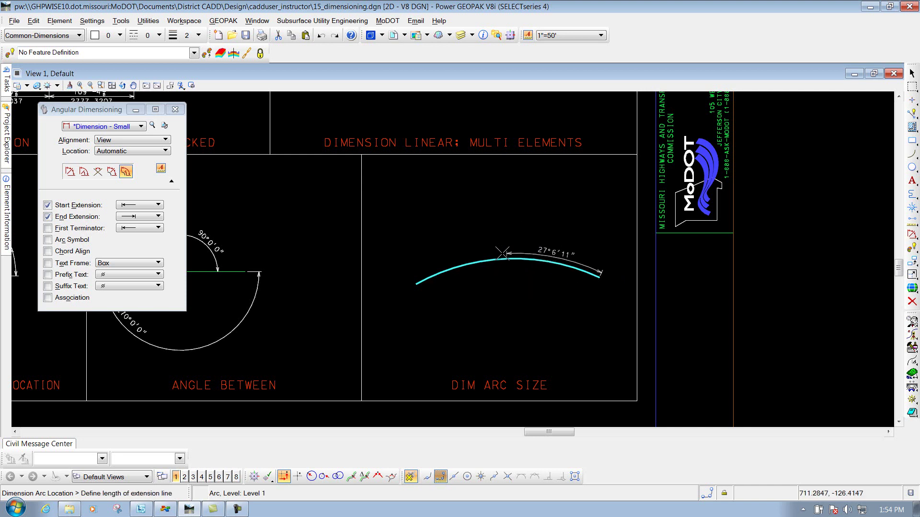
left_click(512, 225)
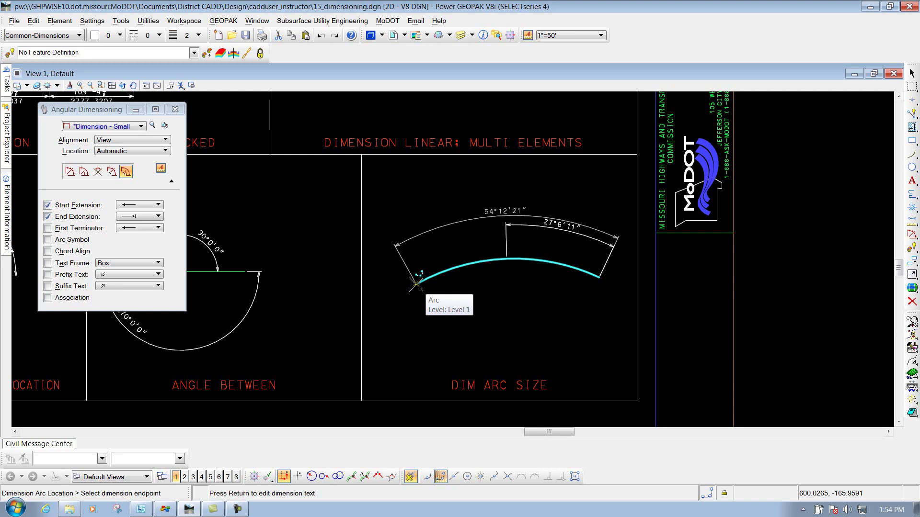
left_click(112, 173)
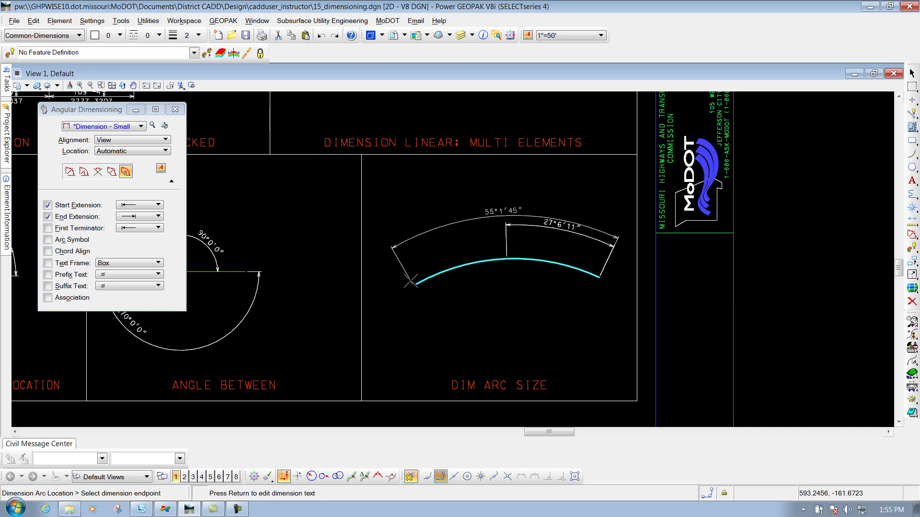
left_click(126, 171)
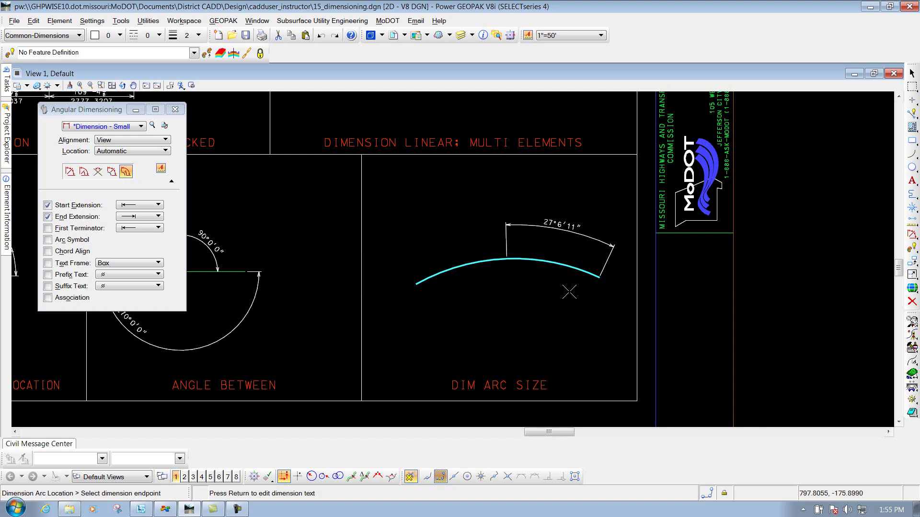
left_click(416, 284)
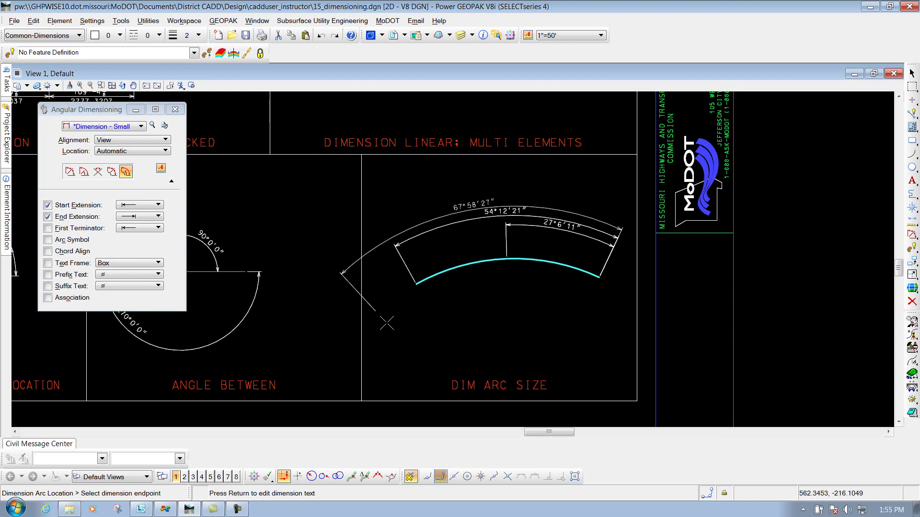
right_click(501, 302)
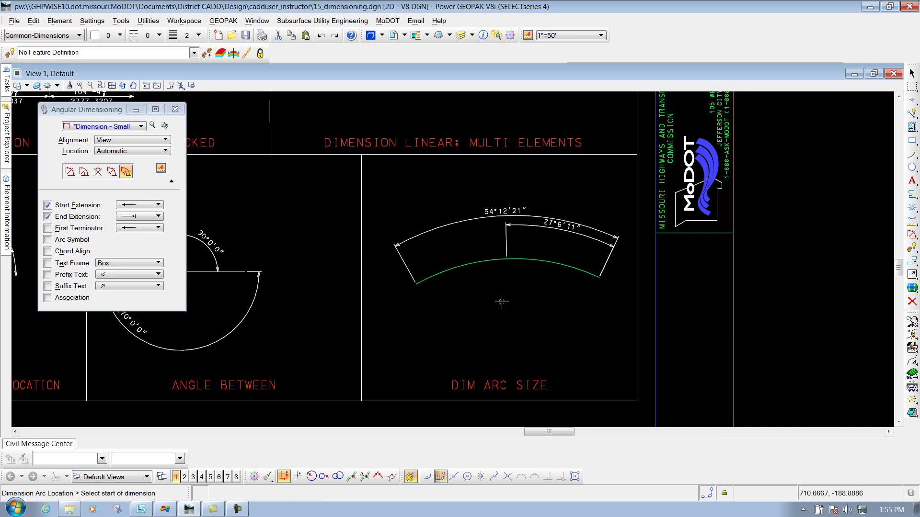
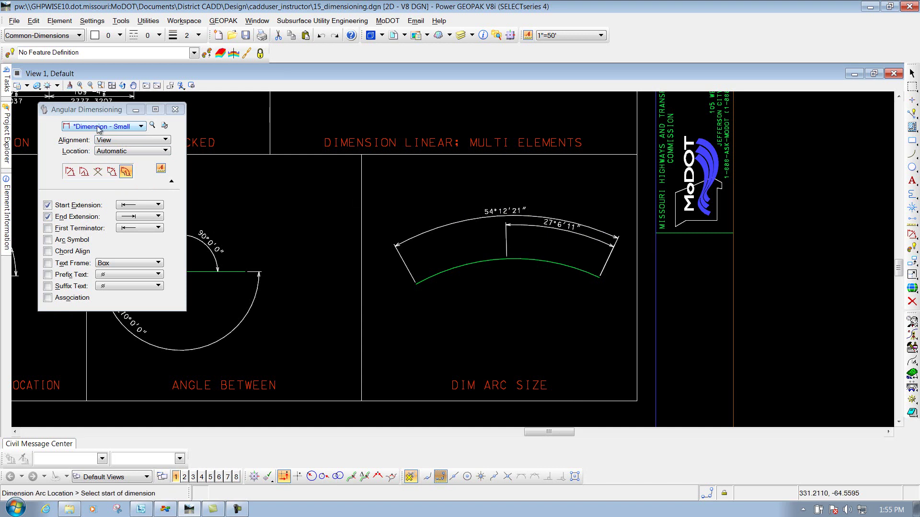
Set the angle format units of the Dimension - Small style to Length.
left_click(152, 127)
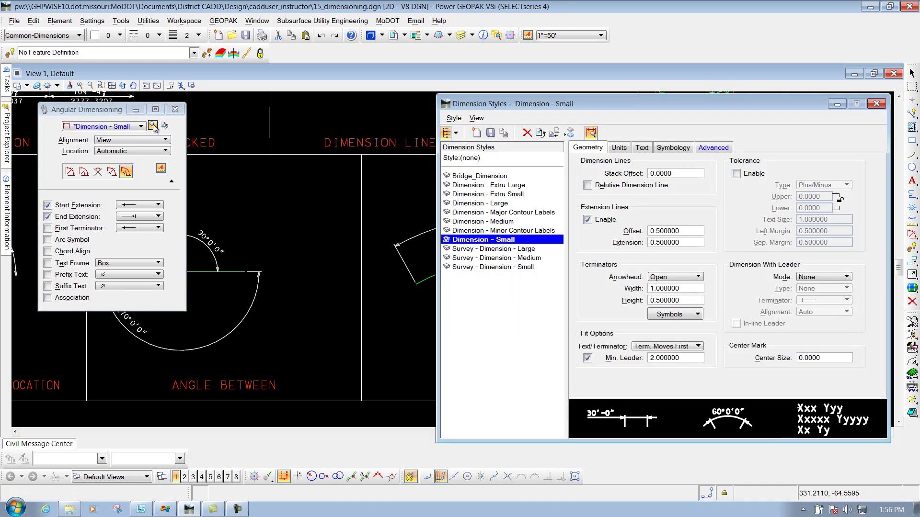
left_click(617, 149)
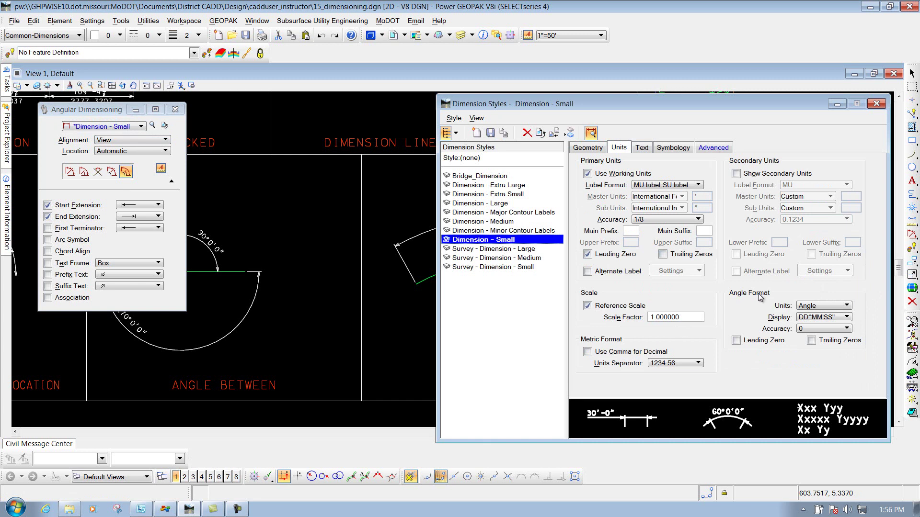
left_click(807, 308)
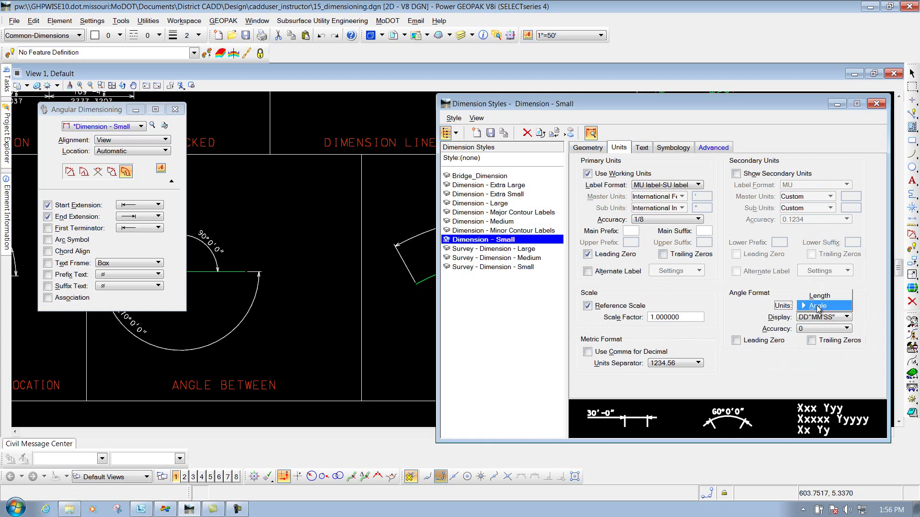
left_click(824, 297)
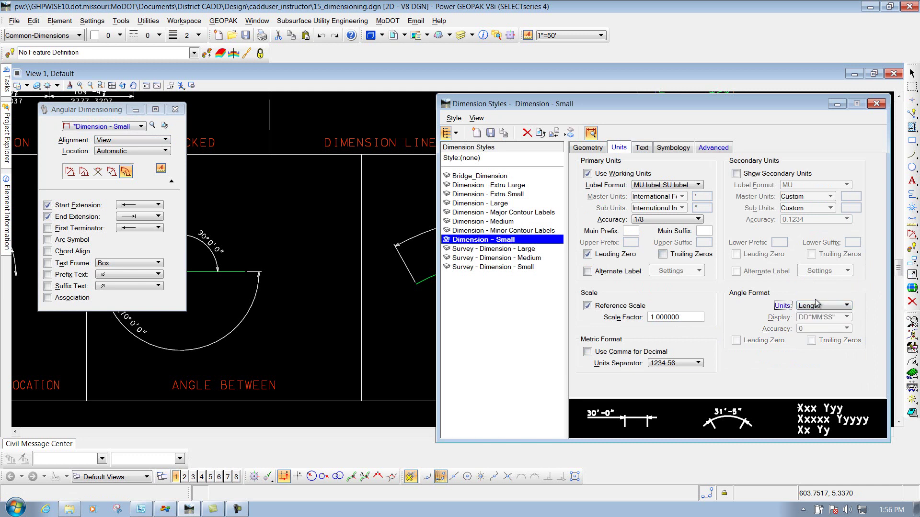
left_click(876, 104)
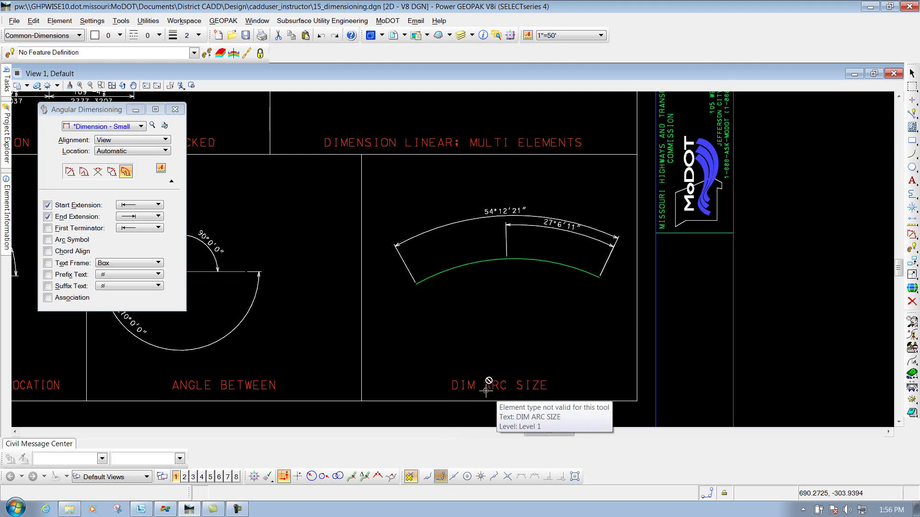
Delete the stacked Arc Location dimension from the arc in the Dim Arc Size cell.
left_click(912, 73)
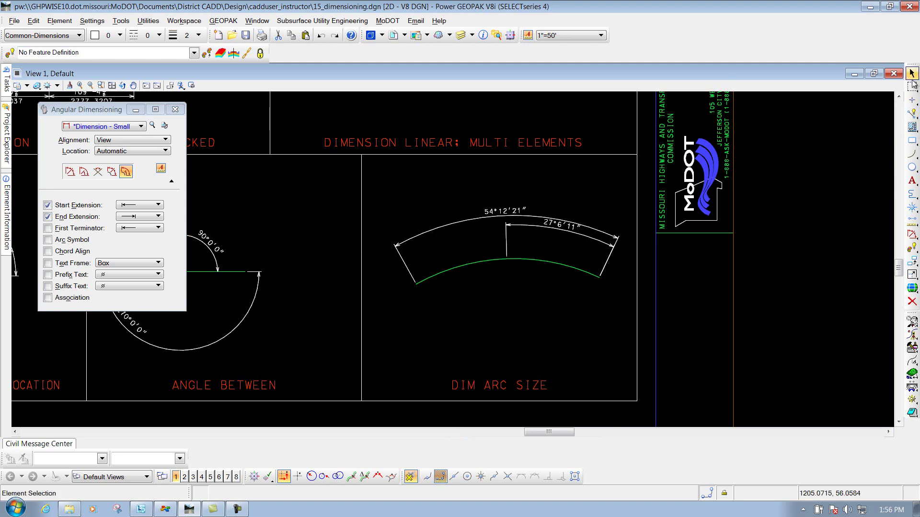
left_click(479, 224)
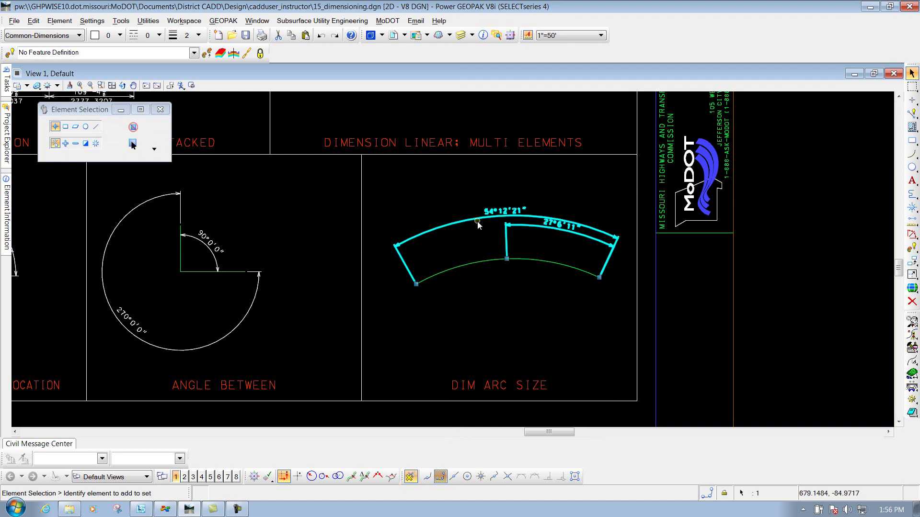
key("Delete")
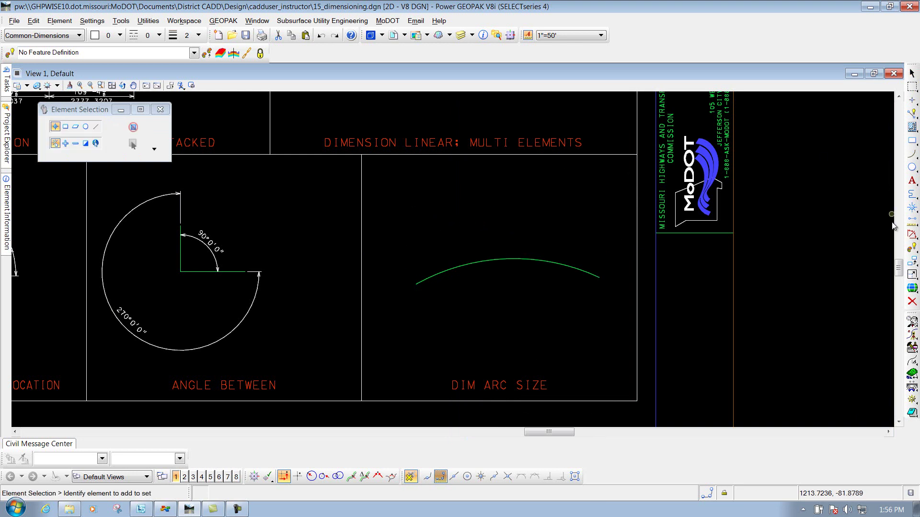
Using Arc Size, dimension the arc's length from its right end to its midpoint and on to its left end, placed above the arc.
left_click(911, 234)
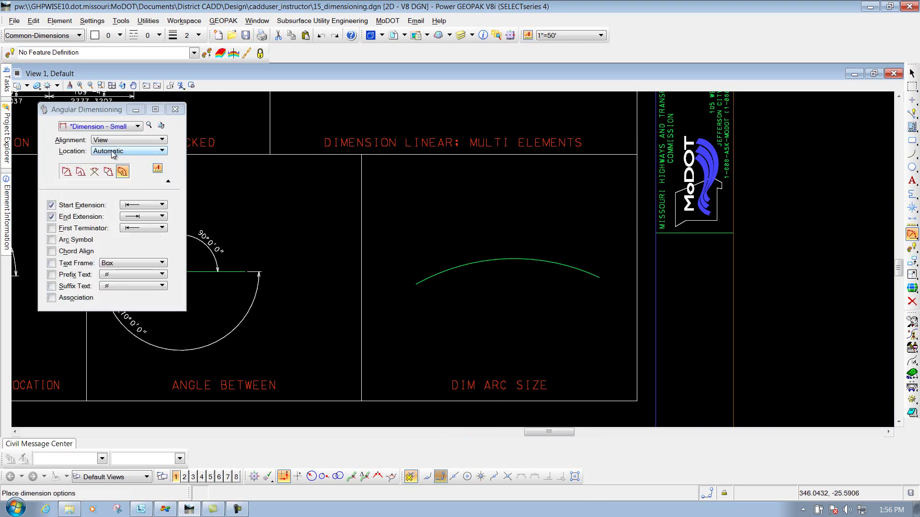
left_click(110, 172)
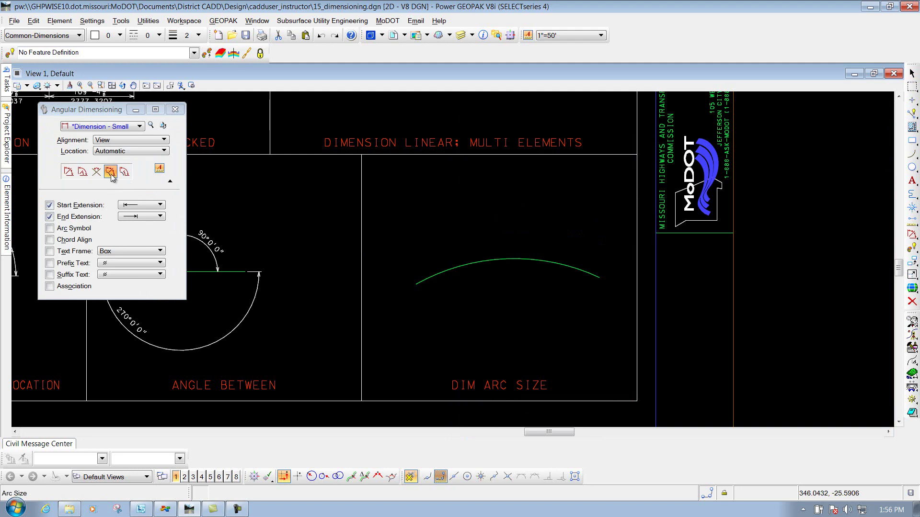
left_click(599, 283)
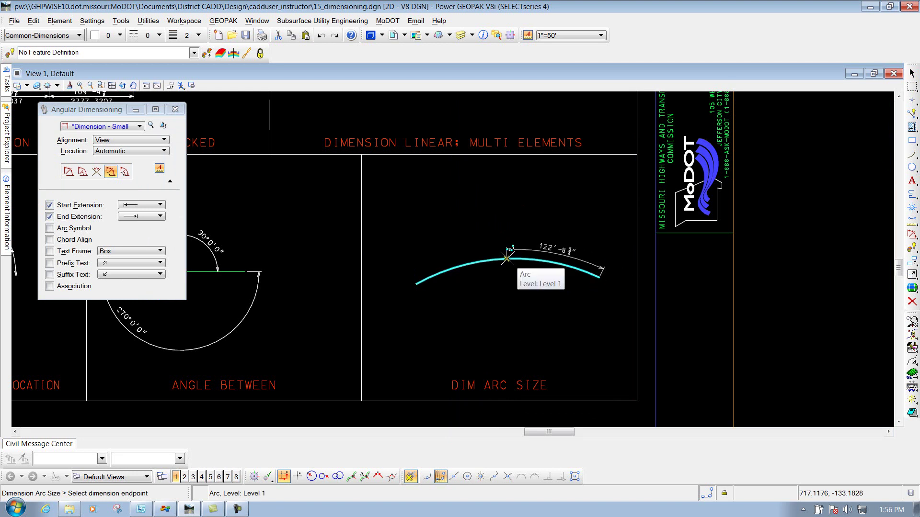
left_click(507, 259)
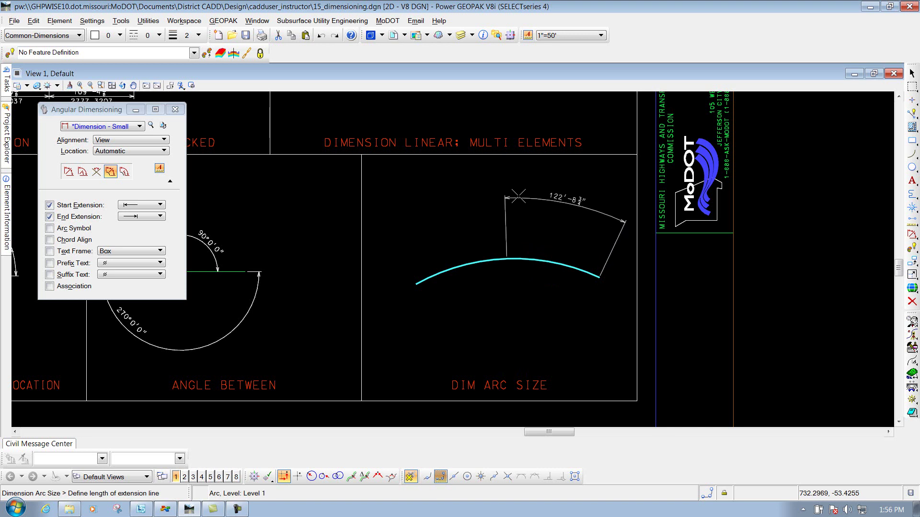
left_click(507, 207)
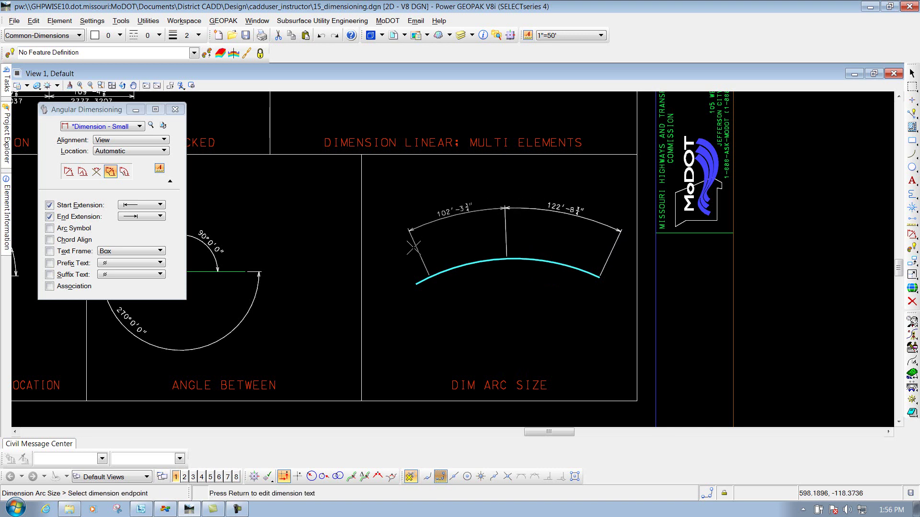
left_click(416, 284)
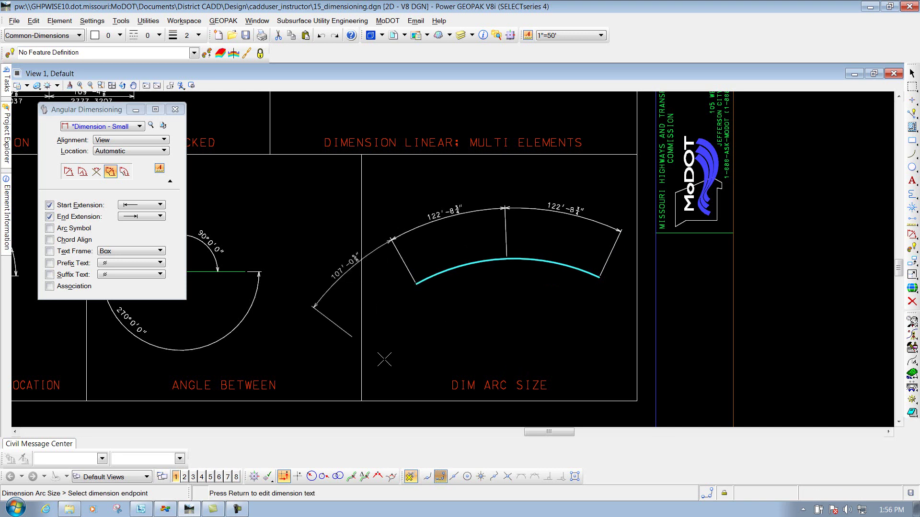
right_click(441, 332)
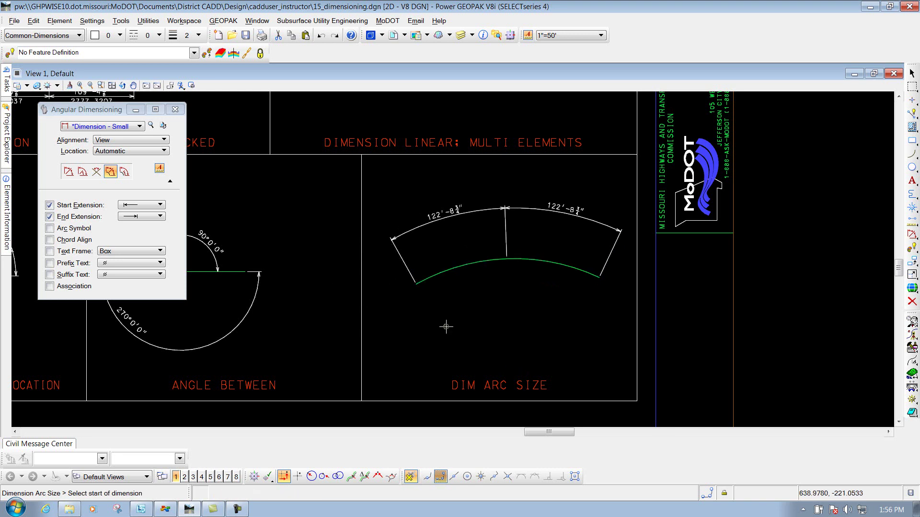